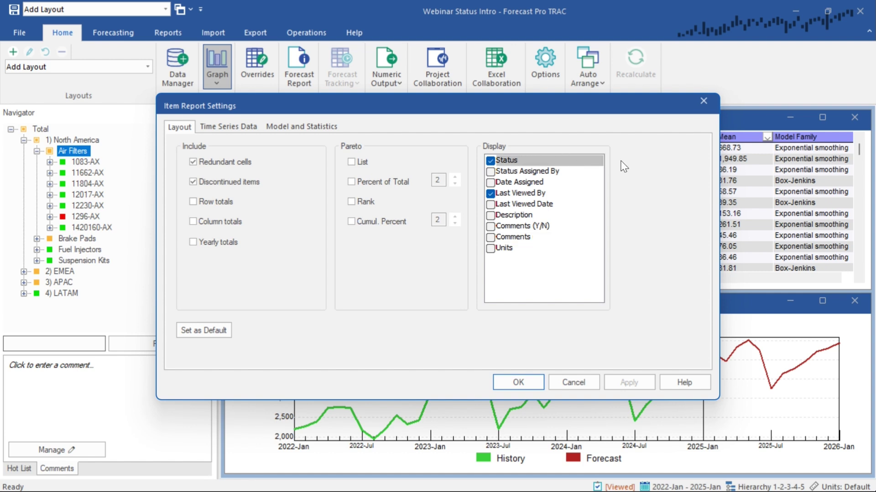
- Examine the status, assignment, last-viewed and comment display options in the Item Report settings, then close the settings without applying anything
{"action": "left_click", "coordinate": [547, 172]}
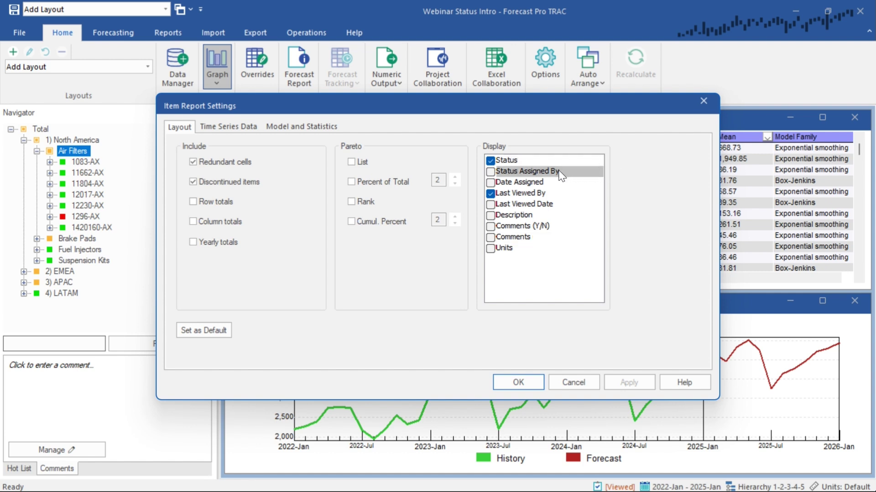
{"action": "left_click", "coordinate": [558, 183]}
{"action": "left_click", "coordinate": [554, 194]}
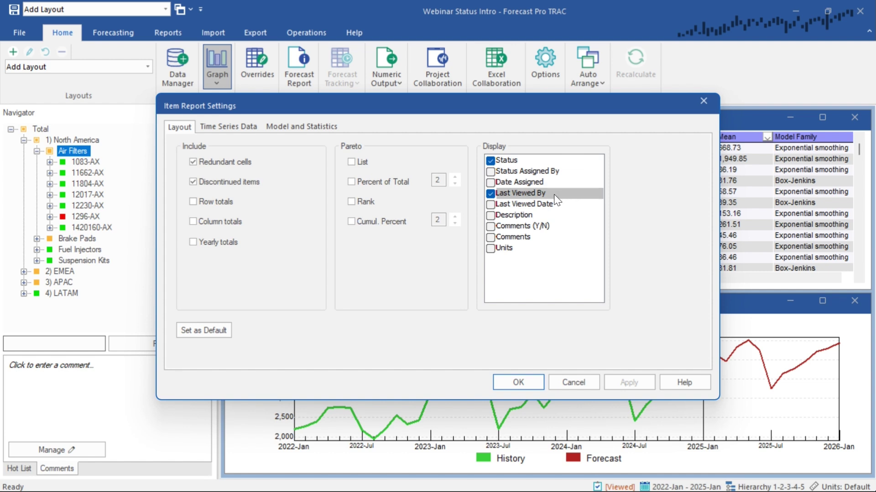
{"action": "left_click", "coordinate": [554, 182]}
{"action": "left_click", "coordinate": [551, 194]}
{"action": "left_click", "coordinate": [549, 205]}
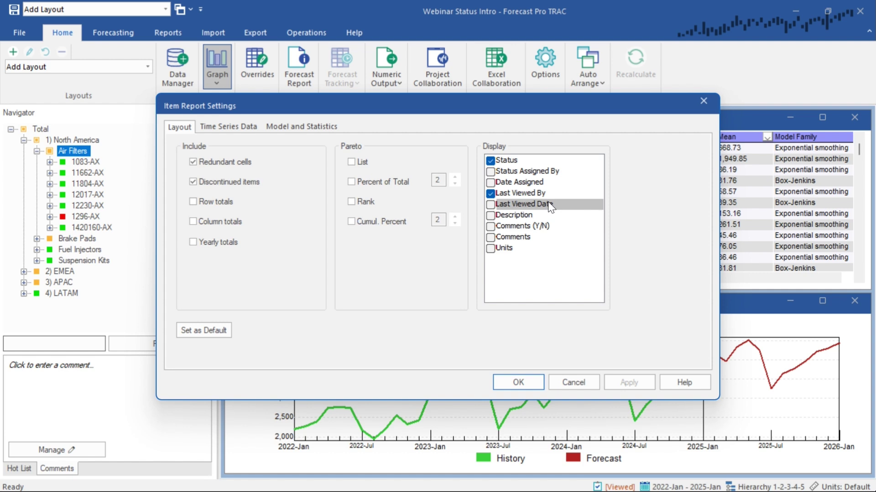
{"action": "left_click", "coordinate": [549, 237]}
{"action": "left_click", "coordinate": [549, 226]}
{"action": "left_click", "coordinate": [550, 237]}
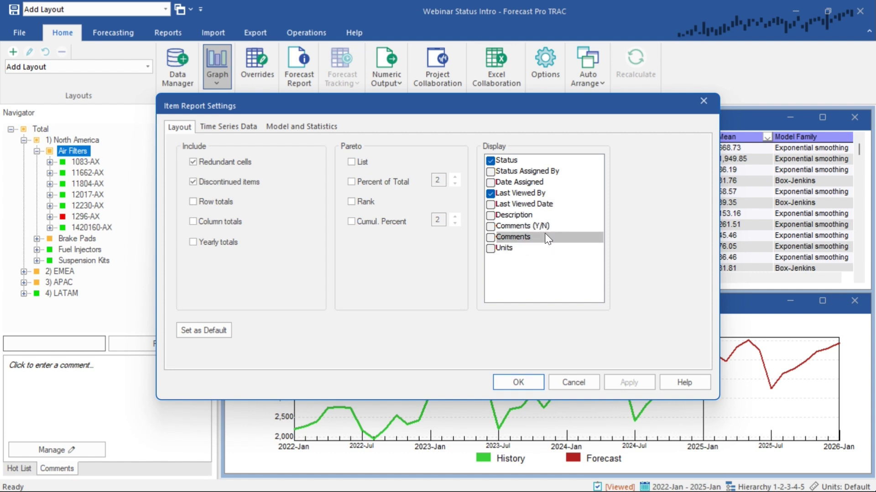
{"action": "left_click", "coordinate": [549, 218]}
{"action": "left_click", "coordinate": [550, 237]}
{"action": "left_click", "coordinate": [580, 382]}
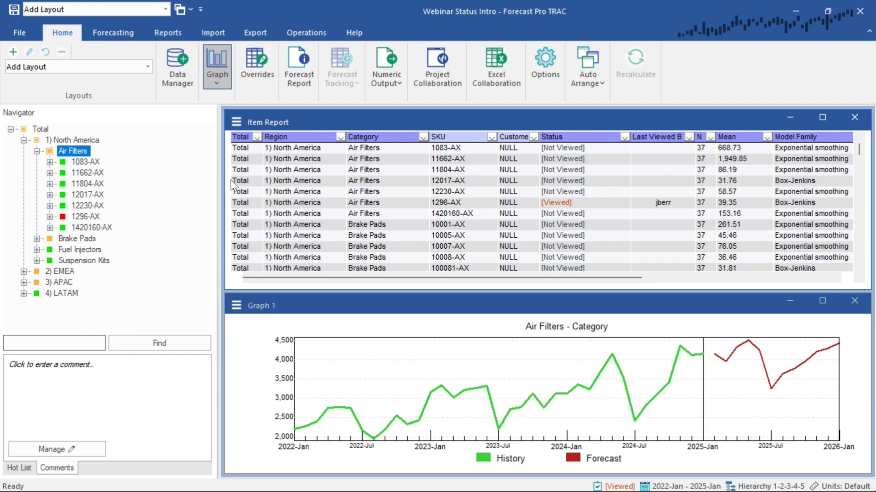
- Mark SKUs 1083-AX, 11662-AX and 11804-AX under North America Air Filters as viewed by opening each one's forecast in turn
{"action": "left_click", "coordinate": [87, 162]}
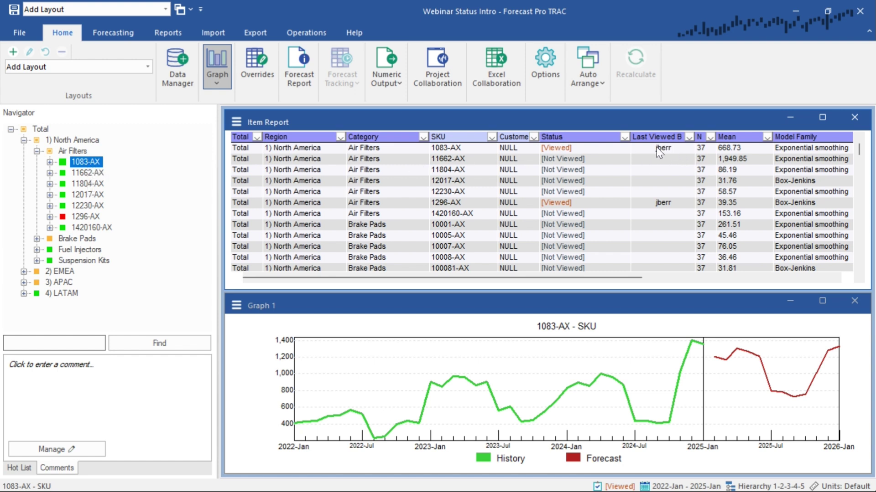
{"action": "left_click", "coordinate": [85, 169]}
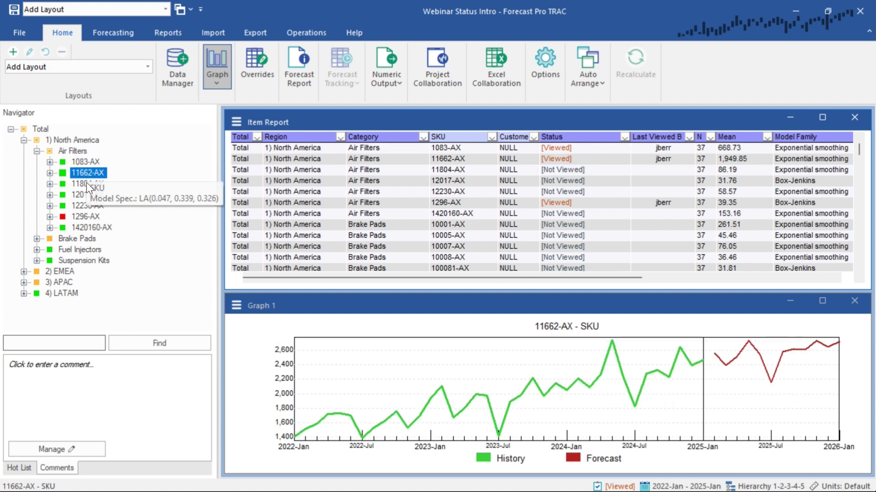
{"action": "left_click", "coordinate": [86, 184]}
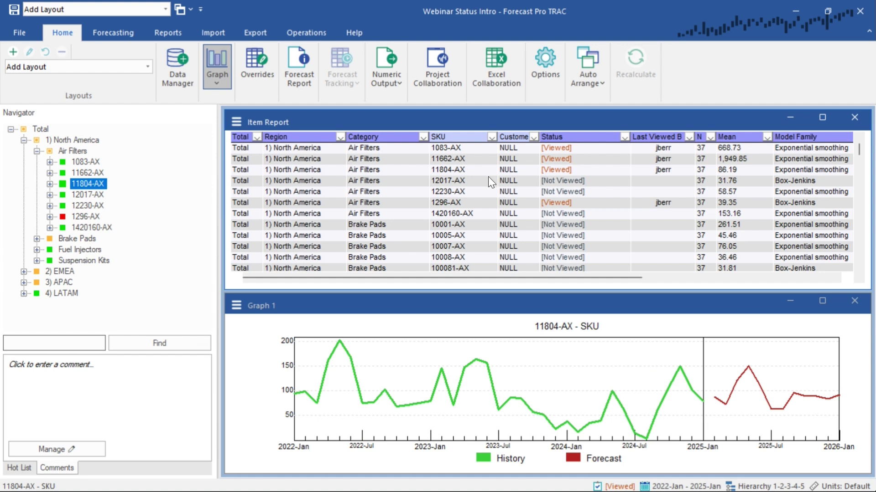
- Set the status of SKU 11804-AX to In Progress in the Item Report
{"action": "left_click", "coordinate": [578, 170]}
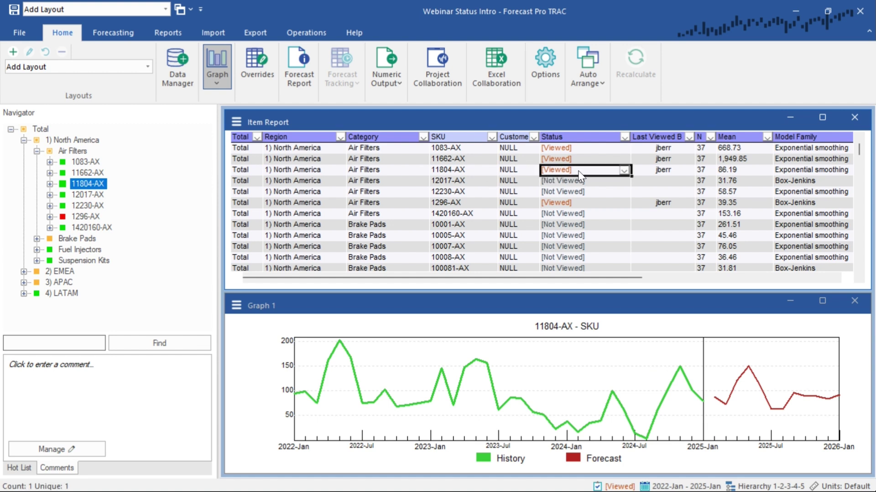
{"action": "left_click", "coordinate": [624, 171]}
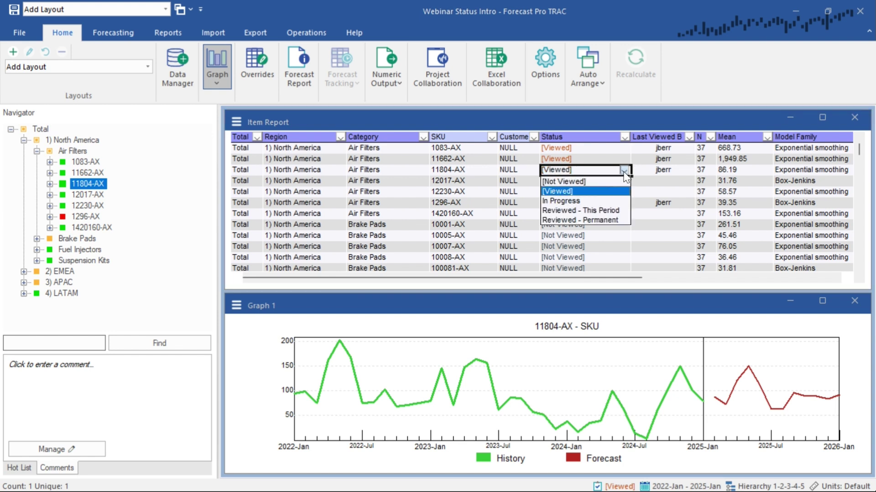
{"action": "left_click", "coordinate": [570, 202]}
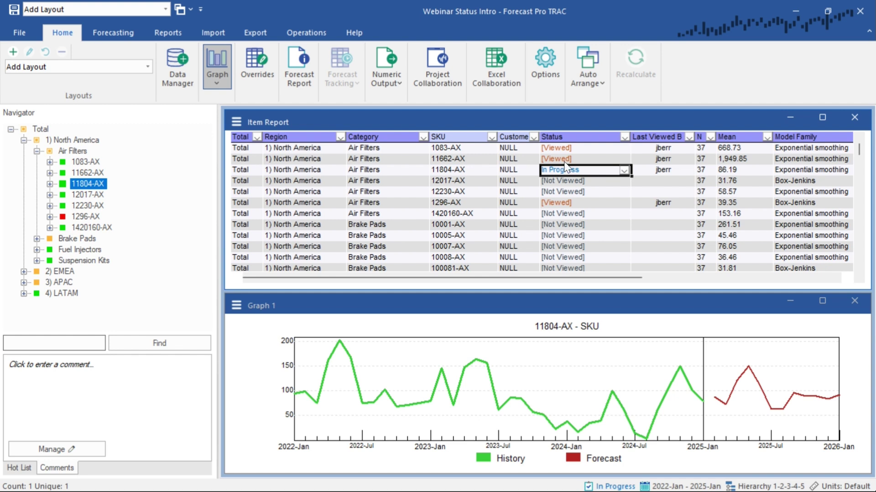
- Add a new status named "End of Life" to the project's status options
{"action": "left_click", "coordinate": [548, 67]}
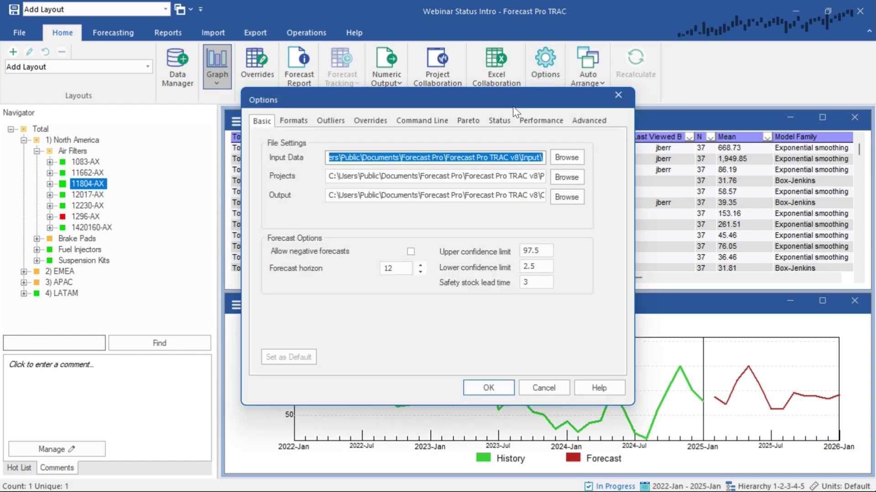
{"action": "left_click", "coordinate": [500, 122]}
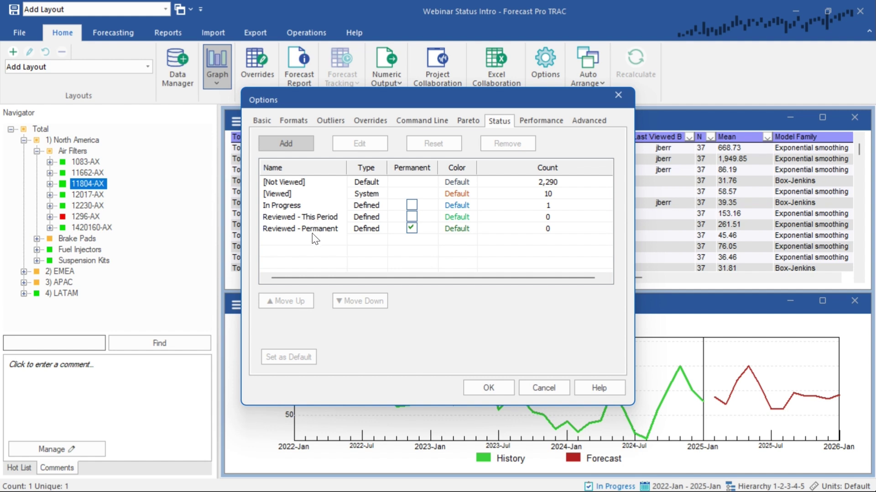
{"action": "left_click", "coordinate": [293, 144]}
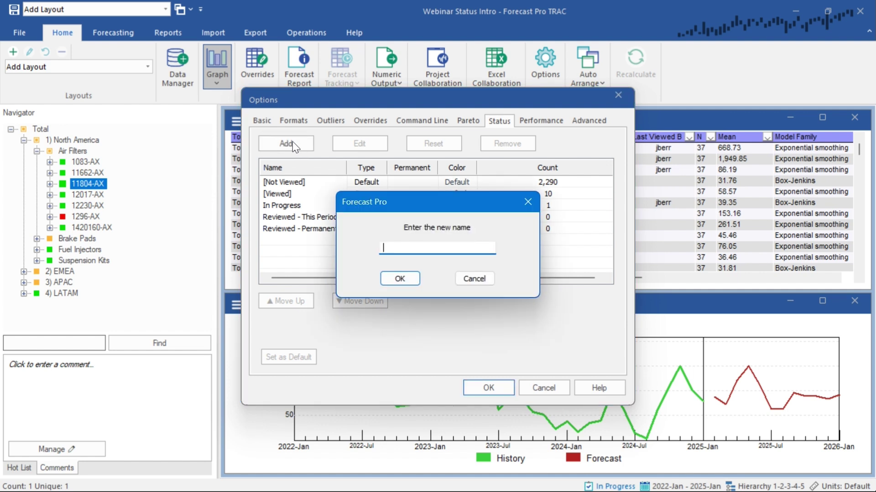
{"action": "type", "text": "End of Life"}
{"action": "key", "text": "Return"}
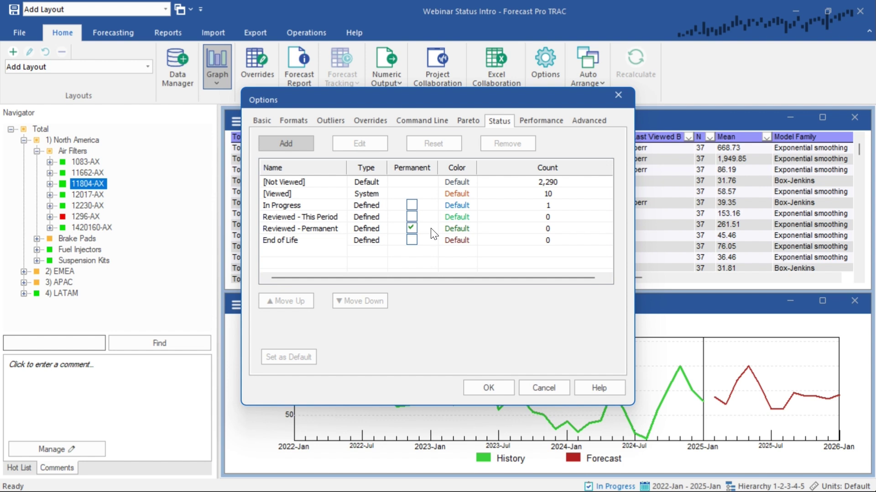
- View the custom color choices for the Reviewed - Permanent status, then dismiss them
{"action": "left_click", "coordinate": [456, 226]}
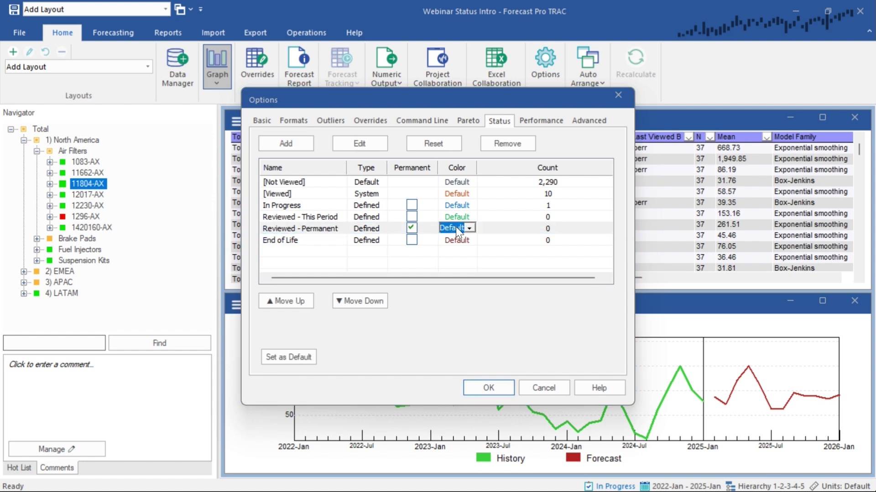
{"action": "left_click", "coordinate": [469, 228]}
{"action": "left_click", "coordinate": [467, 249]}
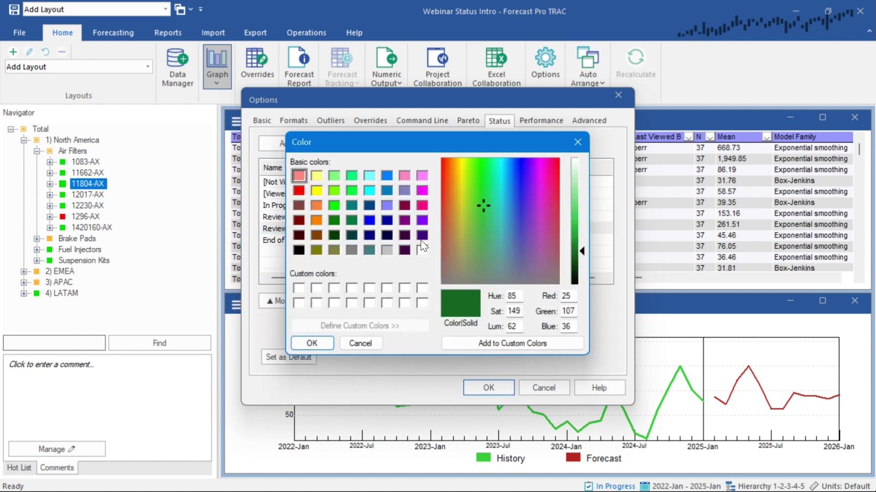
{"action": "left_click", "coordinate": [365, 345]}
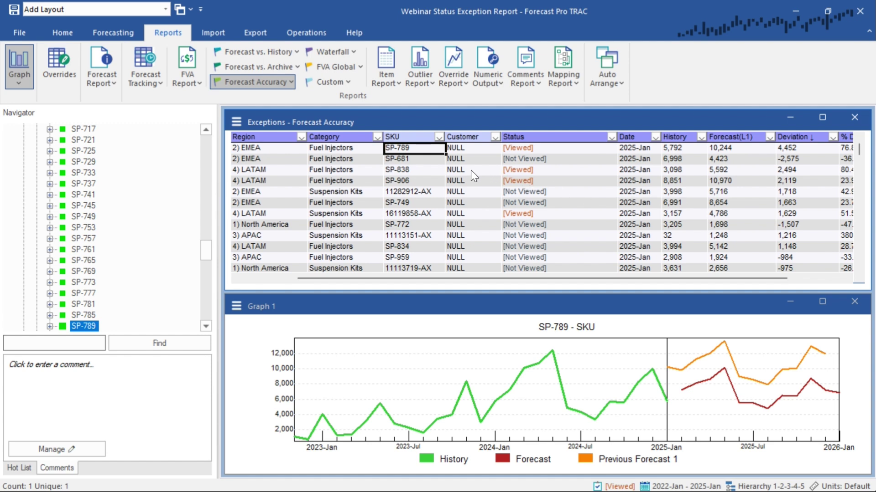
{"action": "left_click", "coordinate": [410, 160]}
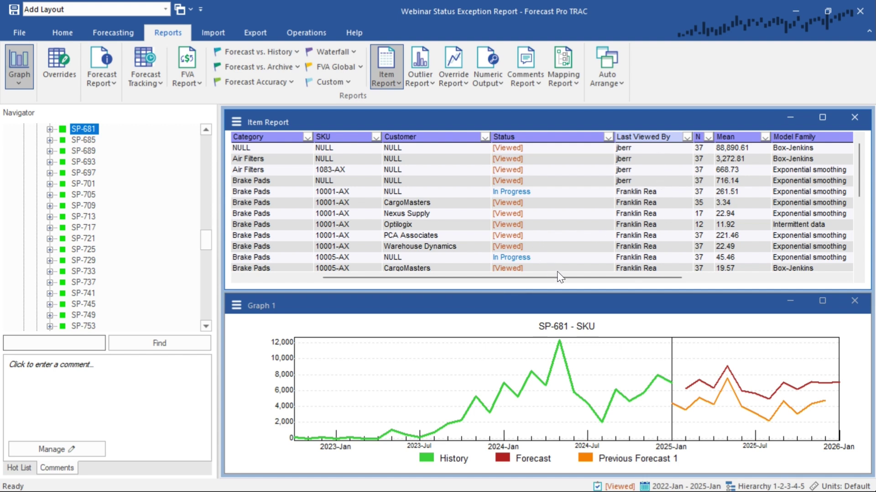
{"action": "left_click", "coordinate": [688, 137]}
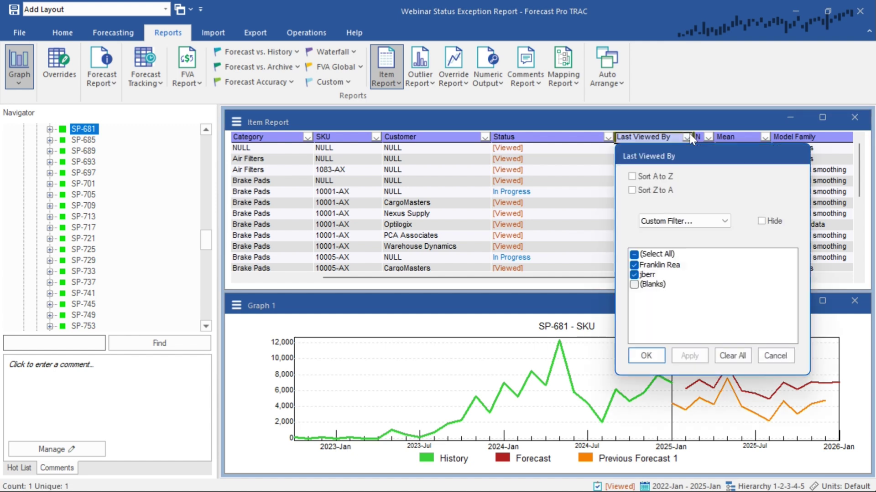
{"action": "left_click", "coordinate": [634, 275]}
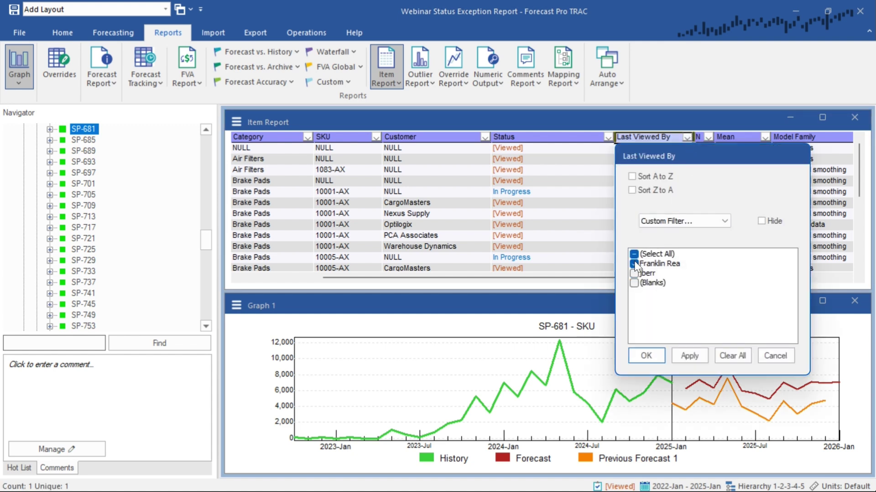
{"action": "left_click", "coordinate": [638, 357]}
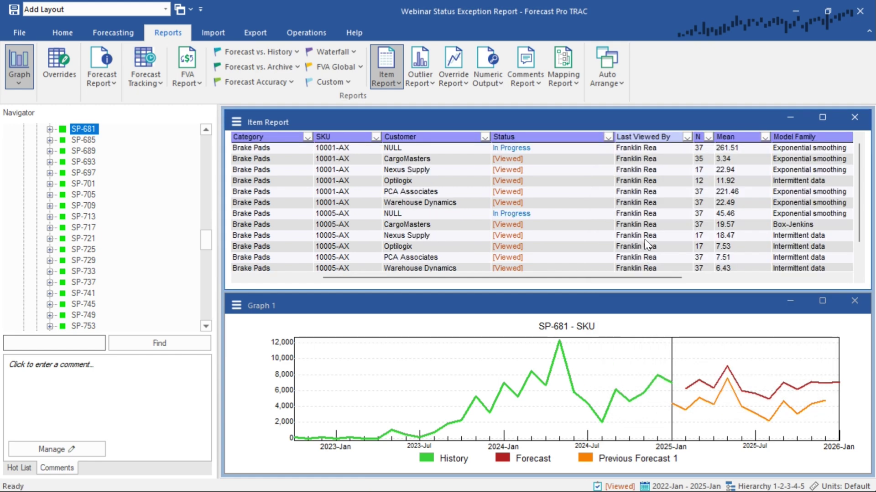
- Look through the filtered Brake Pads items, opening the In Progress SKUs 10001-AX and 10005-AX and the Optilogix customer item of 10005-AX
{"action": "left_click", "coordinate": [527, 147]}
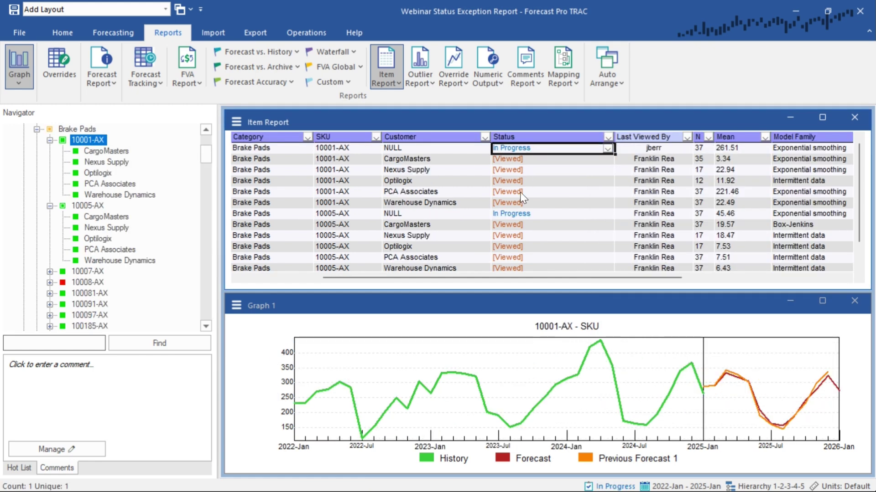
{"action": "left_click", "coordinate": [521, 213]}
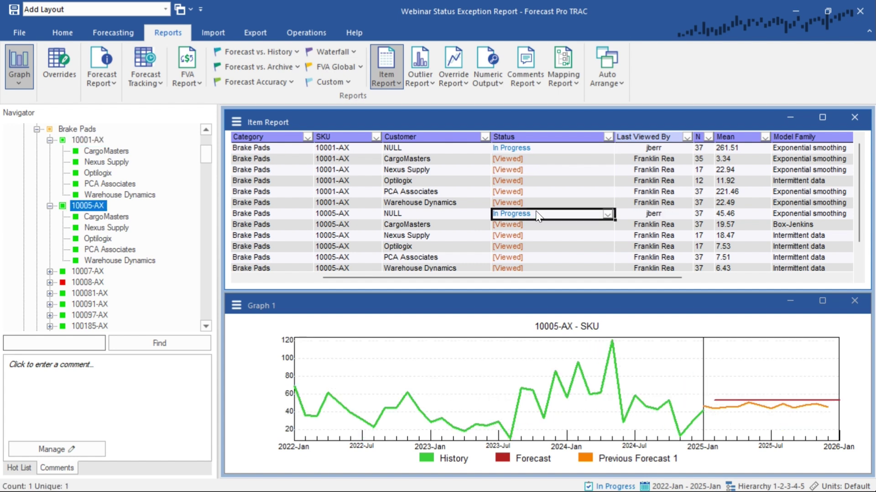
{"action": "scroll", "coordinate": [549, 210], "scroll_direction": "down", "scroll_amount": 1}
{"action": "left_click", "coordinate": [525, 225]}
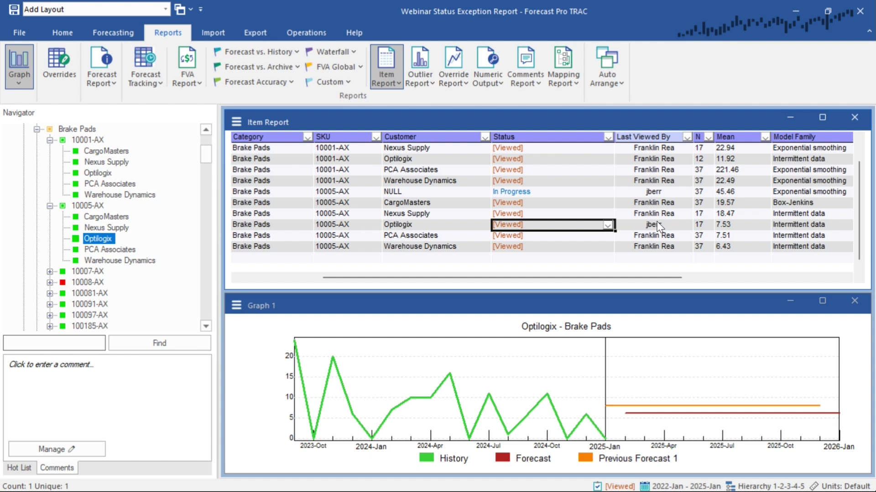
{"action": "scroll", "coordinate": [660, 228], "scroll_direction": "up", "scroll_amount": 1}
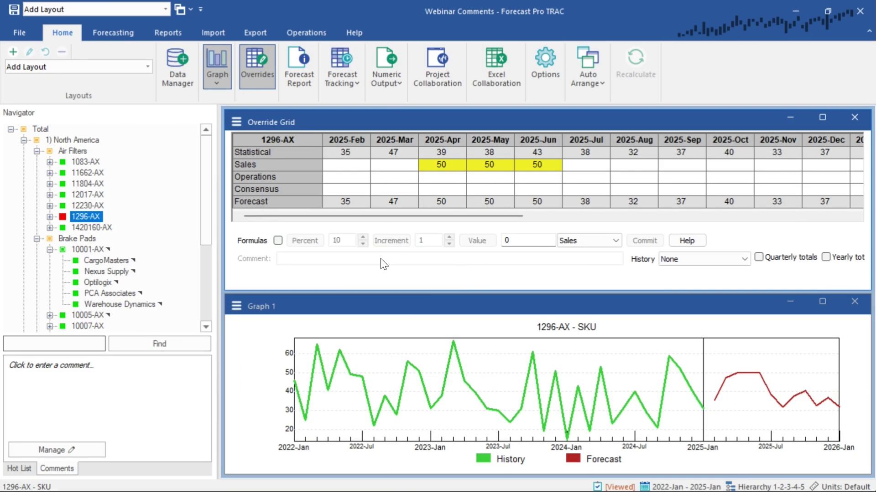
- Check the comments on the Sales overrides of SKU 1296-AX for 2025-Apr, 2025-May and 2025-Jun
{"action": "left_click", "coordinate": [451, 165]}
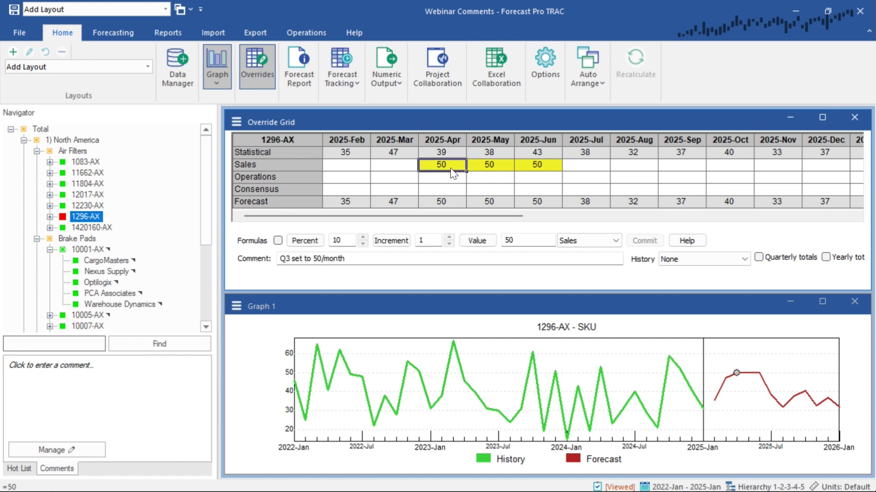
{"action": "left_click", "coordinate": [495, 168]}
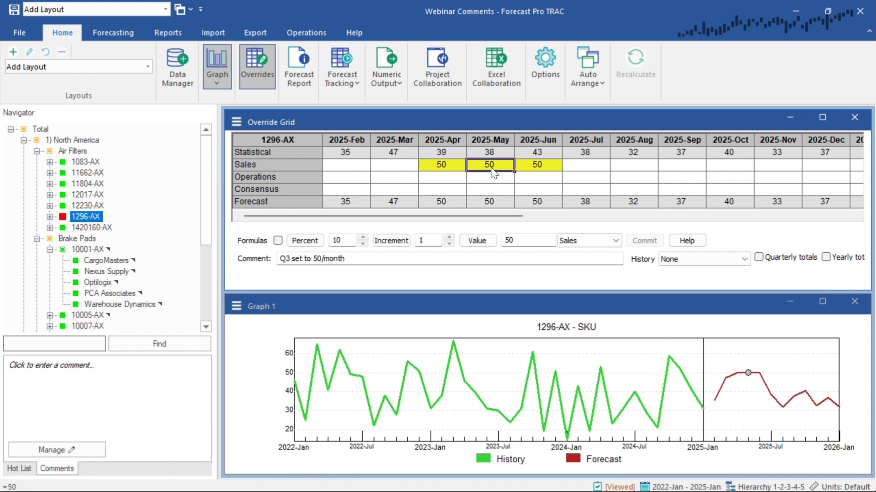
{"action": "left_click", "coordinate": [540, 169]}
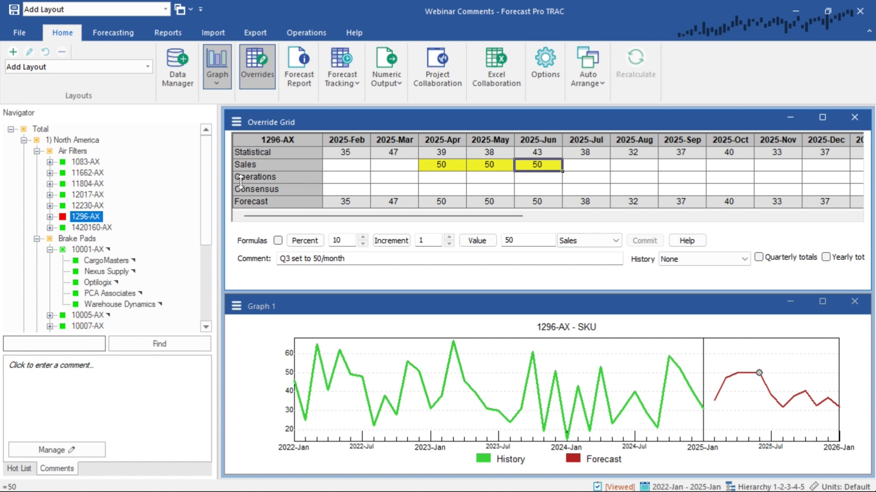
- Add the comment "Last 2 months wre high, let's review as a team" to SKU 1083-AX in Air Filters
{"action": "left_click", "coordinate": [86, 162]}
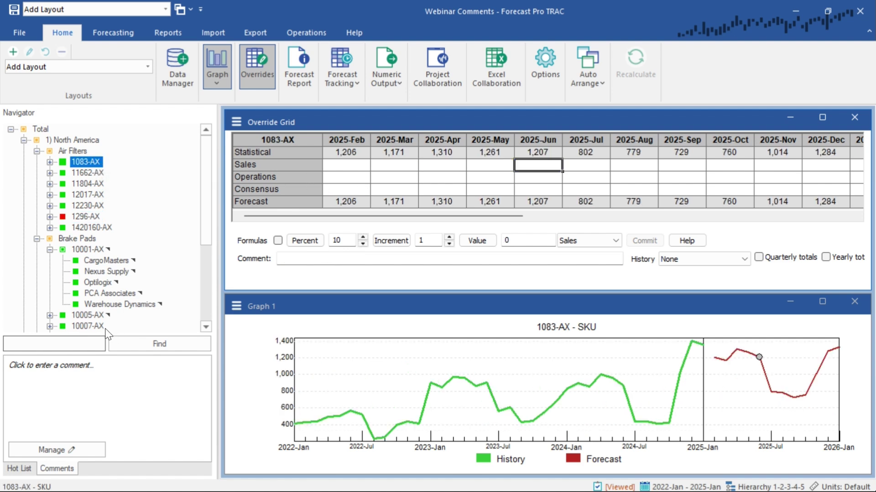
{"action": "left_click", "coordinate": [18, 468]}
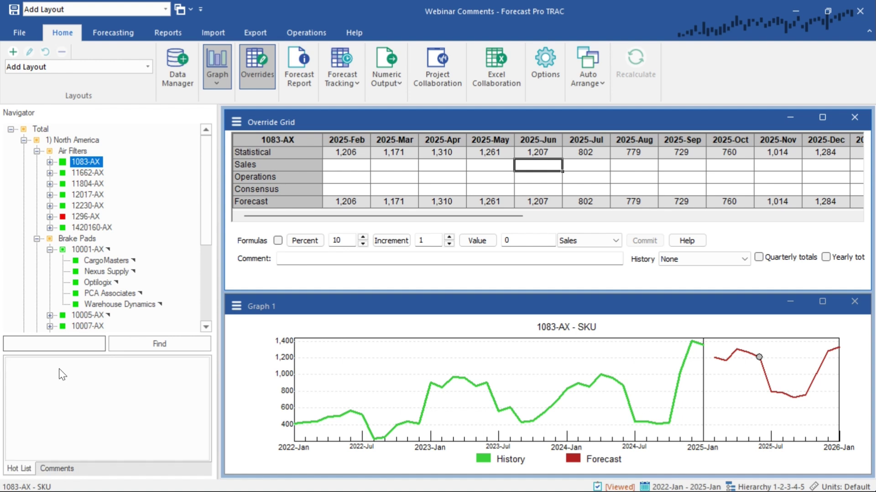
{"action": "left_click", "coordinate": [64, 470]}
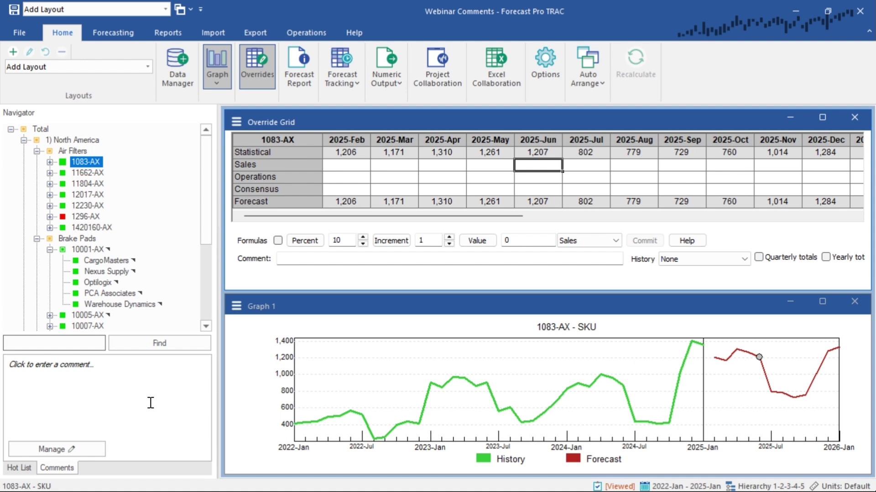
{"action": "left_click", "coordinate": [51, 448]}
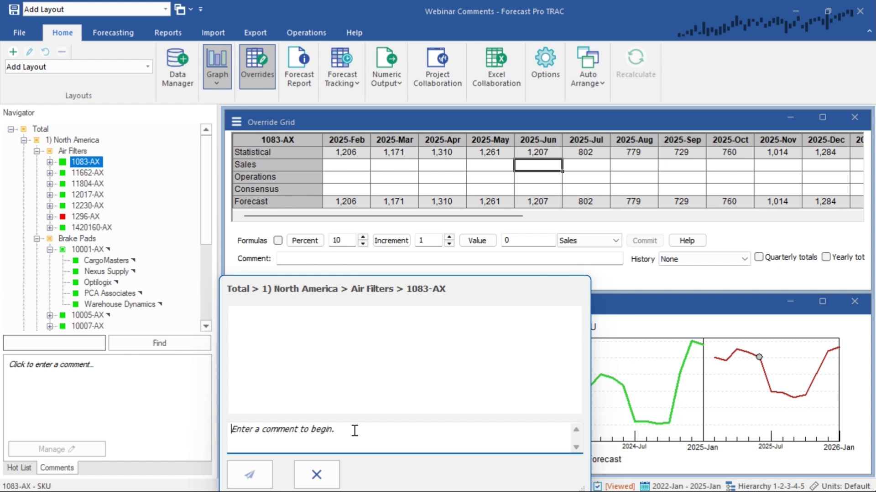
{"action": "type", "text": "L"}
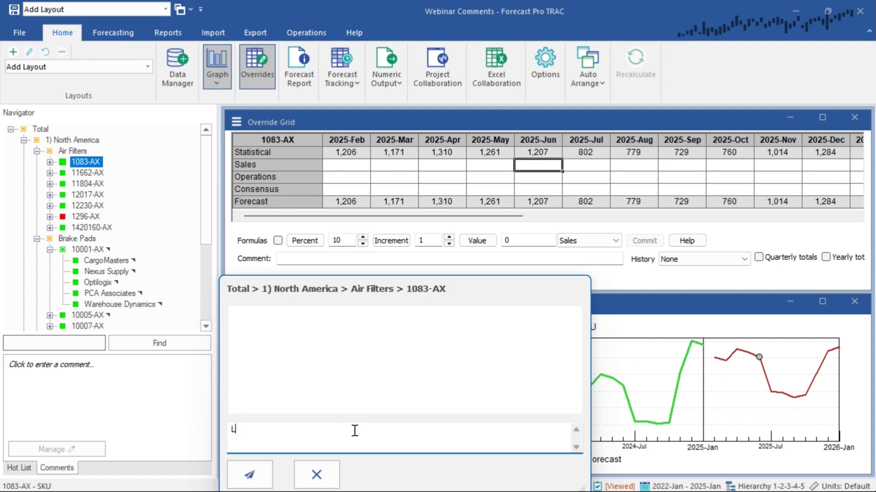
{"action": "type", "text": "ast 2 months wre high, "}
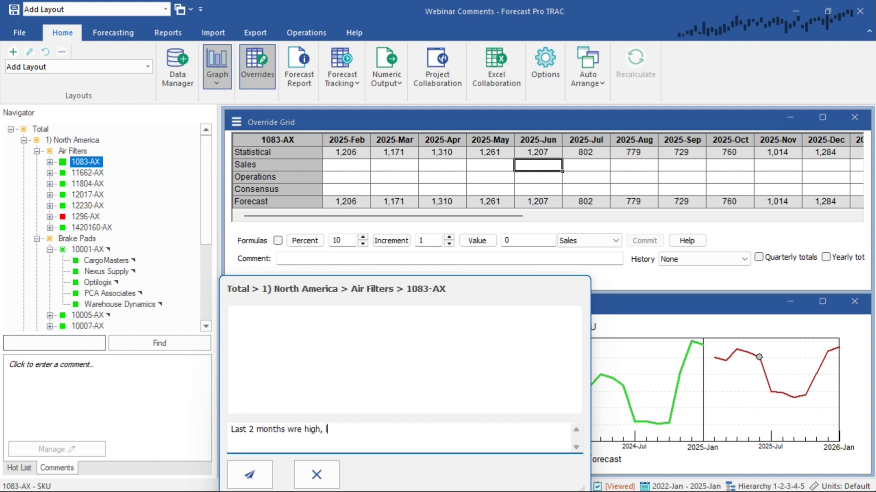
{"action": "type", "text": "let's review as a team"}
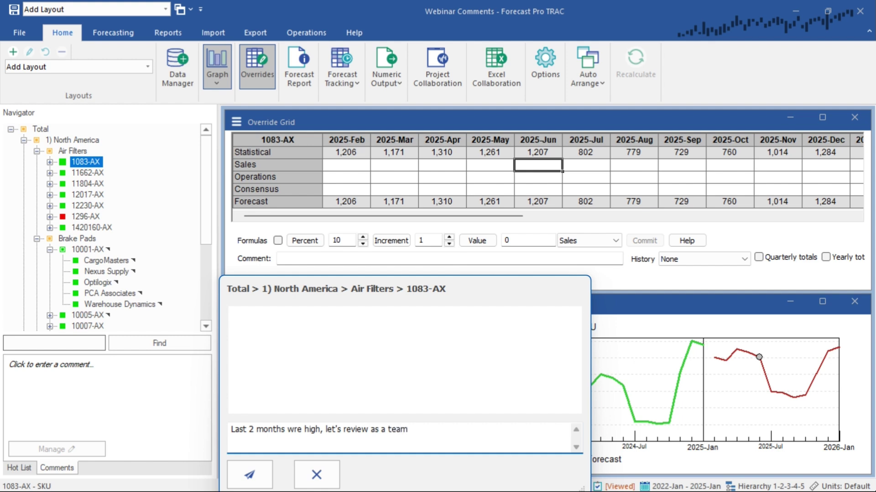
{"action": "left_click", "coordinate": [253, 471]}
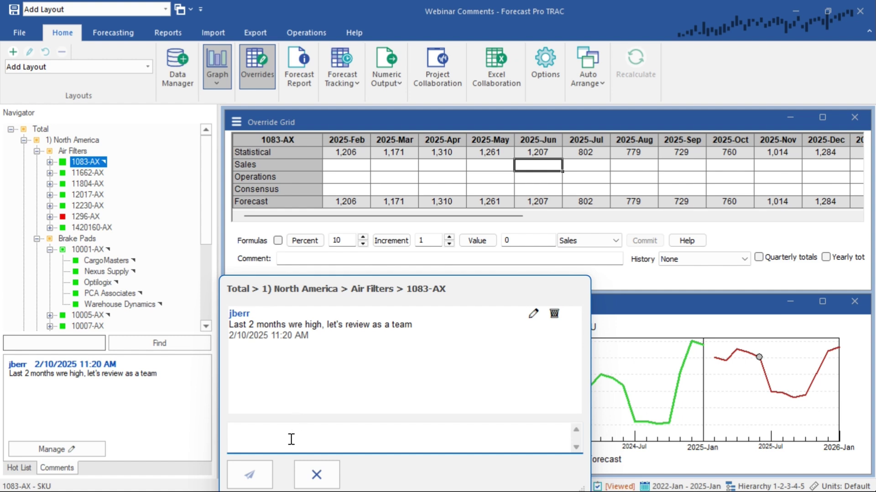
- Post a second comment on 1083-AX, "Let's make sure we don't forget", and edit it to end with "!!!"
{"action": "type", "text": "Let's make sure we don't forget"}
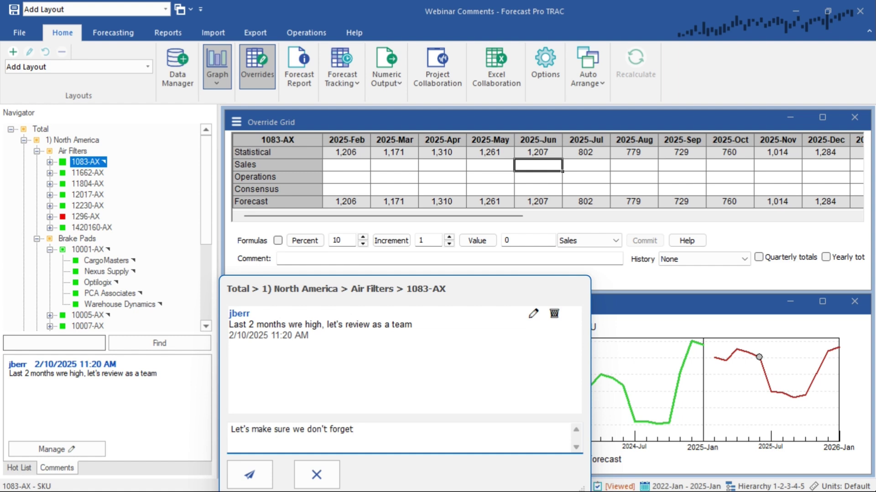
{"action": "left_click", "coordinate": [256, 474]}
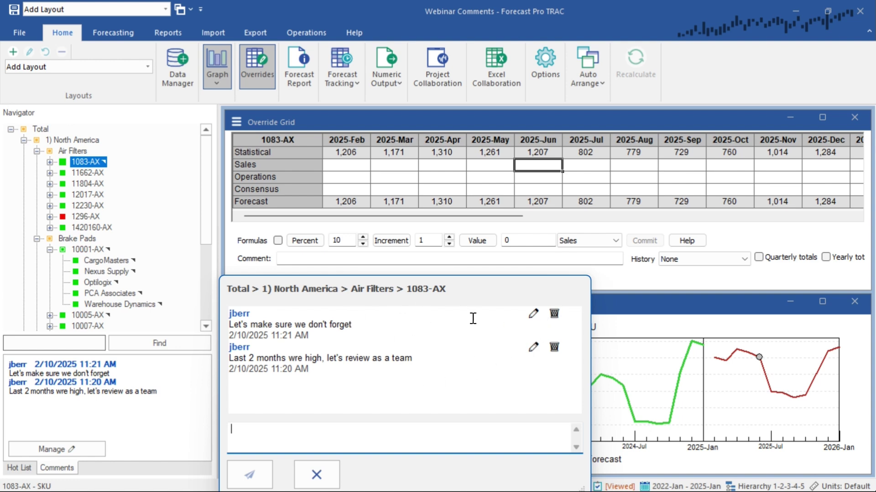
{"action": "left_click", "coordinate": [532, 319]}
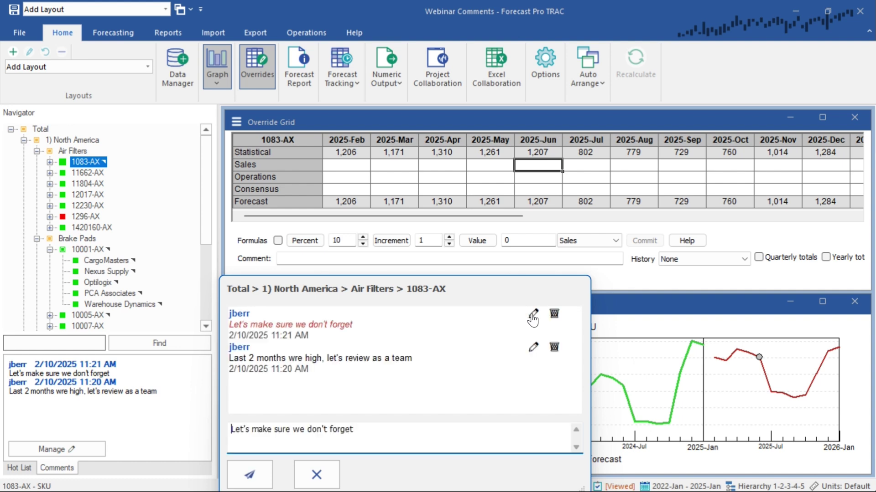
{"action": "left_click", "coordinate": [384, 429]}
{"action": "type", "text": "!!!"}
{"action": "left_click", "coordinate": [248, 472]}
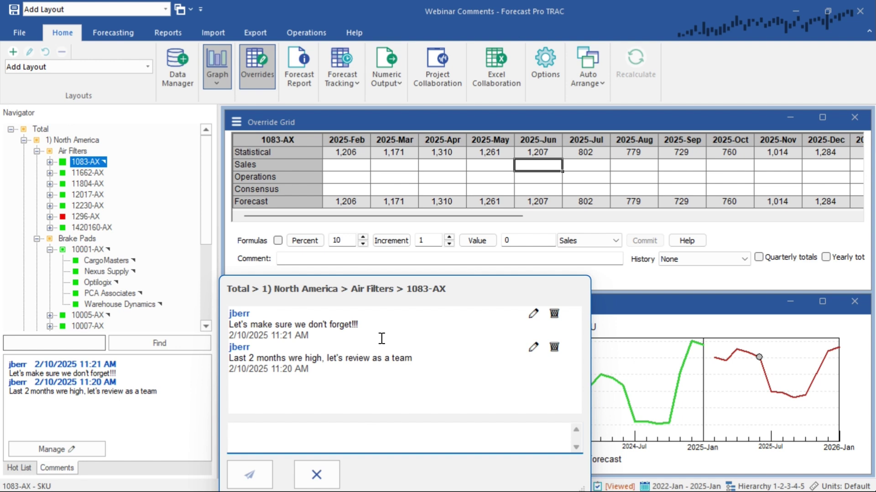
{"action": "left_click", "coordinate": [321, 473]}
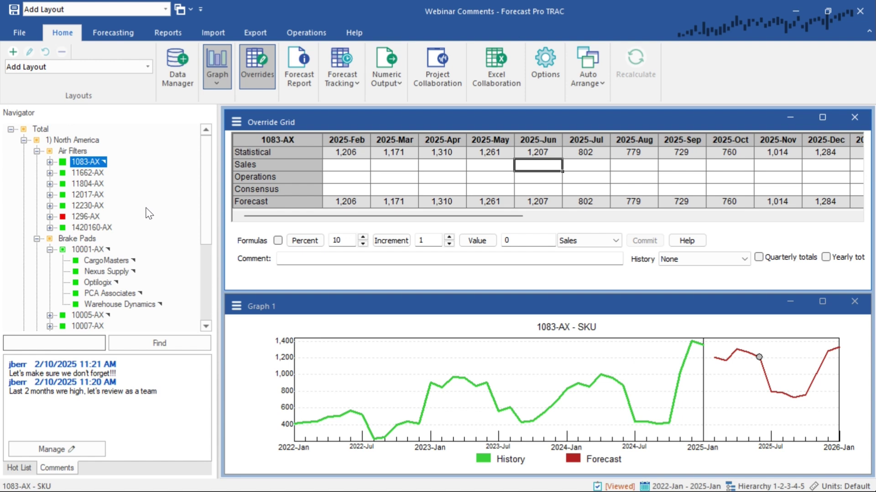
- Check the comment on SKU 10001-AX, and add "Reviewed and no changes needed" to its CargoMasters customer item
{"action": "left_click", "coordinate": [97, 249]}
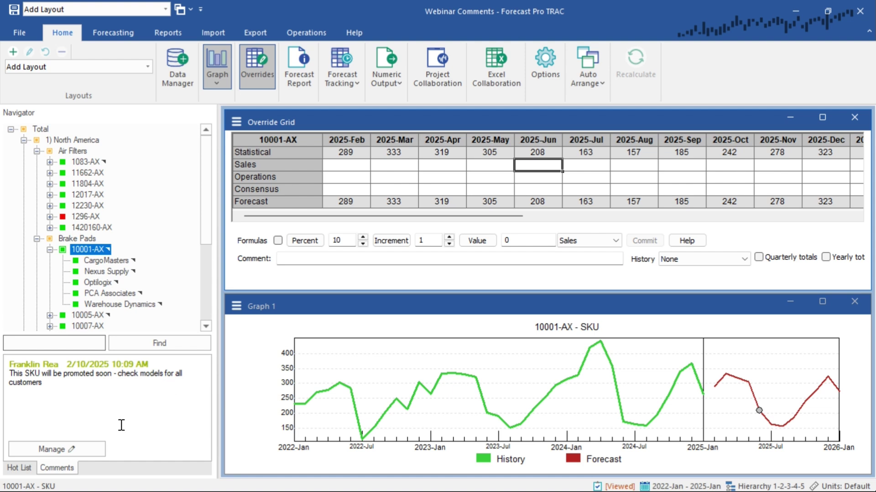
{"action": "left_click", "coordinate": [116, 261]}
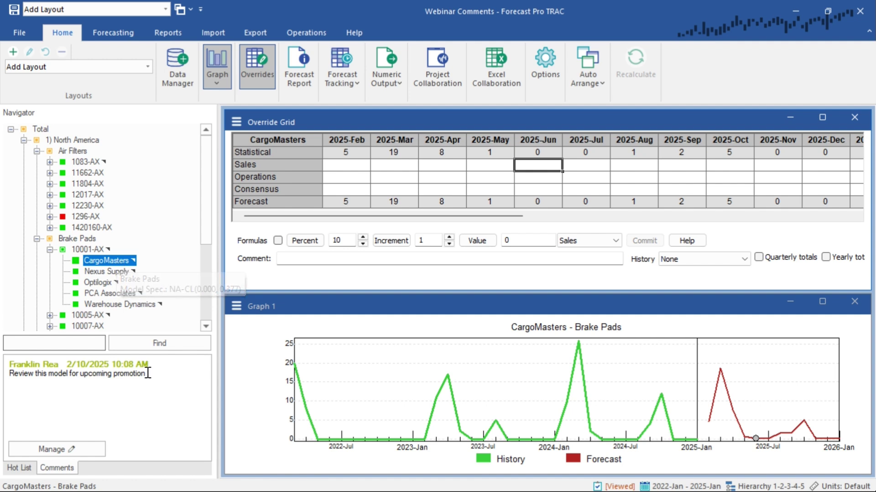
{"action": "left_click", "coordinate": [67, 448]}
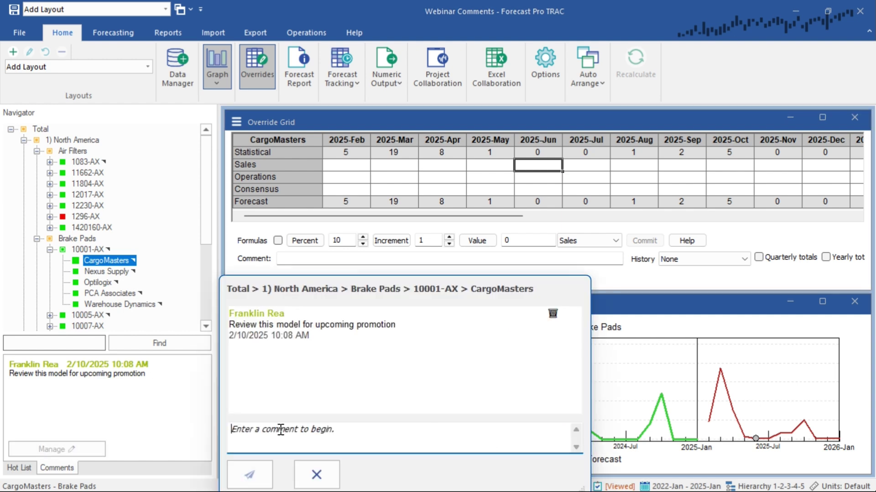
{"action": "type", "text": "Reviewed"}
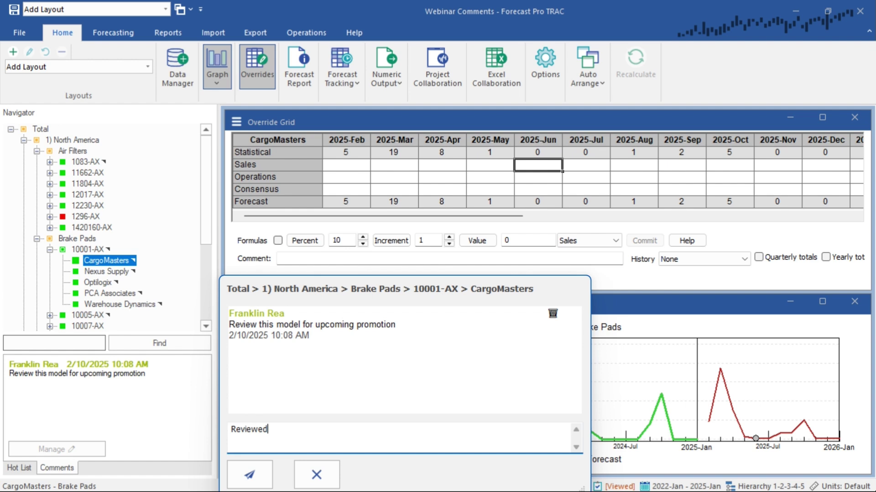
{"action": "type", "text": " and no changes needed"}
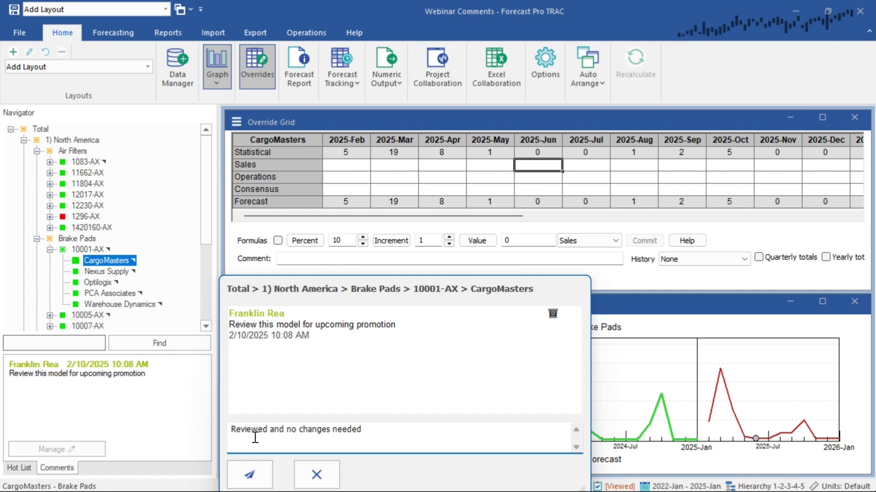
{"action": "left_click", "coordinate": [250, 474]}
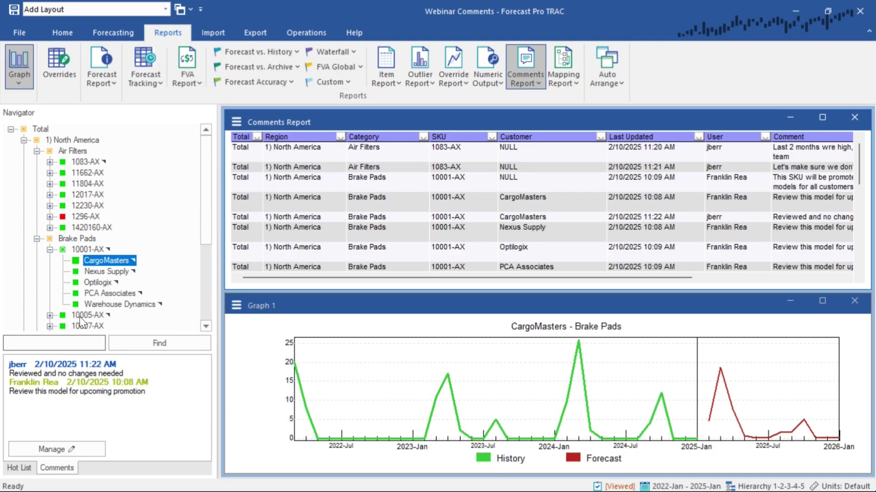
{"action": "left_click", "coordinate": [104, 271]}
{"action": "left_click", "coordinate": [102, 282]}
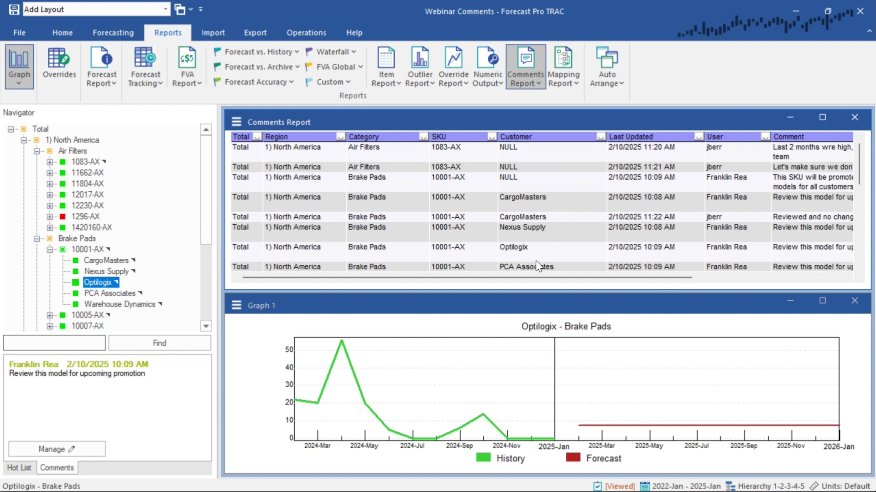
{"action": "left_click_drag", "start_coordinate": [534, 279], "coordinate": [686, 279]}
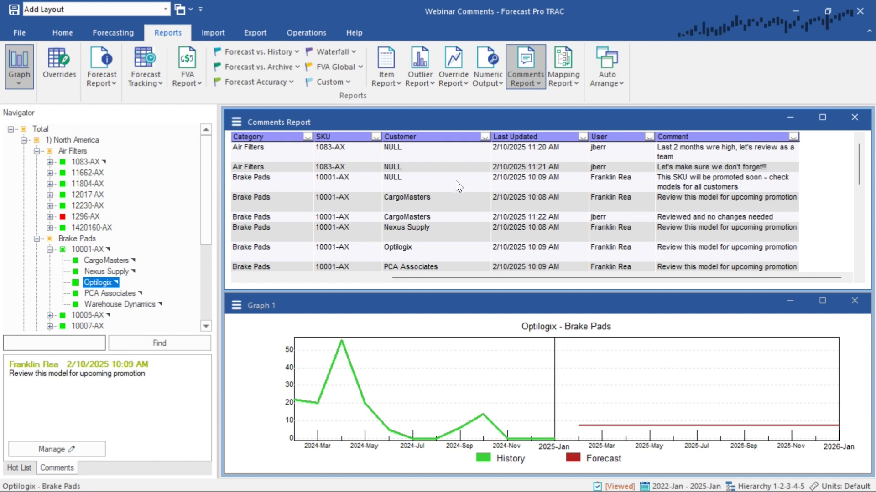
{"action": "left_click", "coordinate": [650, 137]}
{"action": "left_click", "coordinate": [608, 253]}
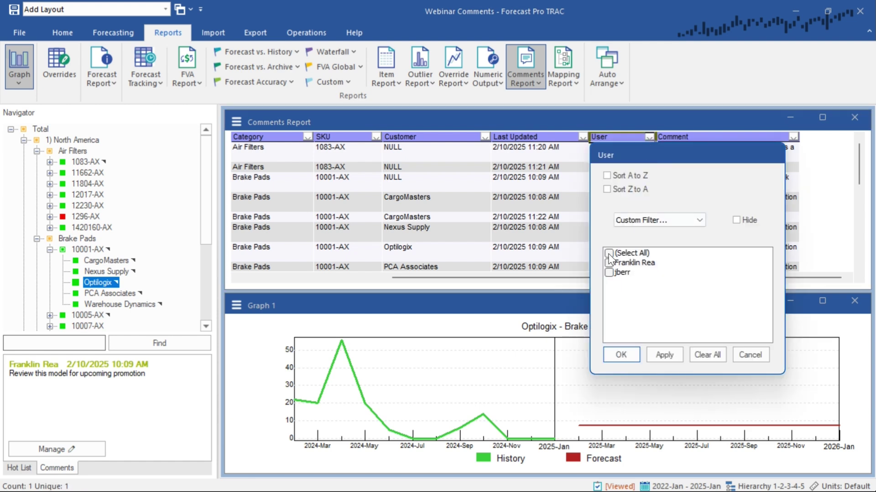
{"action": "left_click", "coordinate": [609, 273]}
{"action": "left_click", "coordinate": [620, 355]}
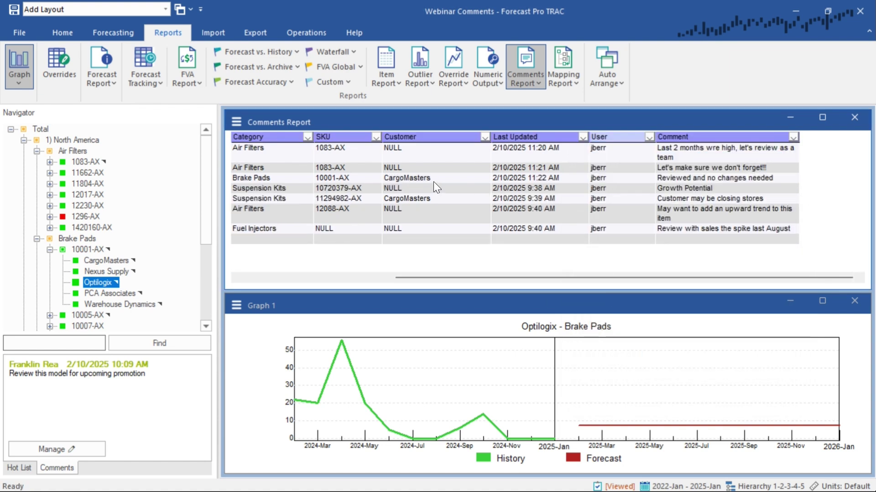
- Go to the commented items 10001-AX CargoMasters and 1083-AX from the filtered Comments Report
{"action": "left_click", "coordinate": [349, 146]}
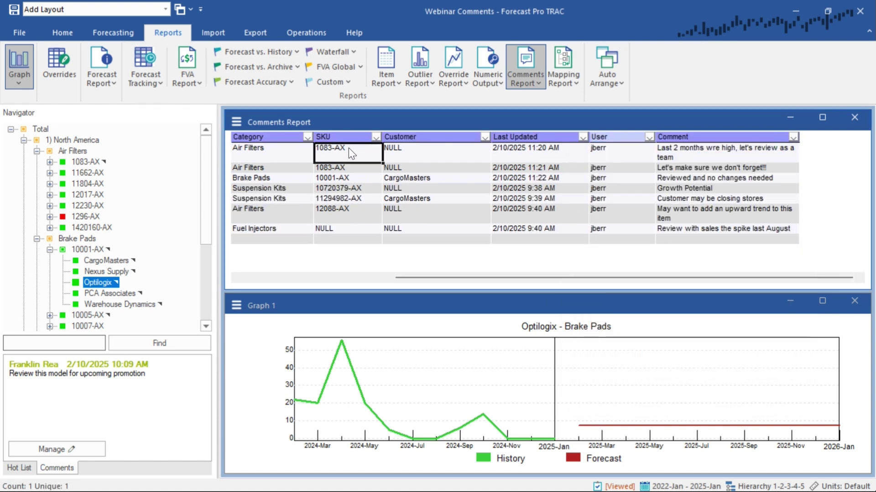
{"action": "left_click", "coordinate": [341, 177]}
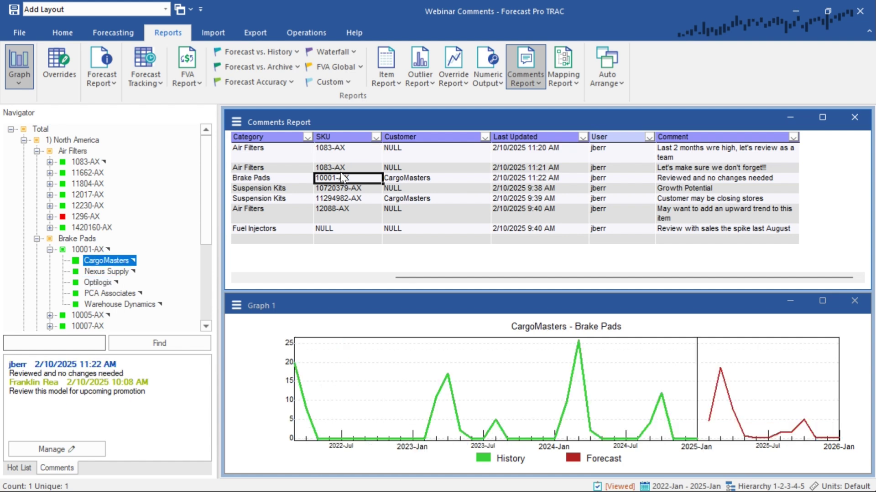
{"action": "left_click", "coordinate": [334, 168]}
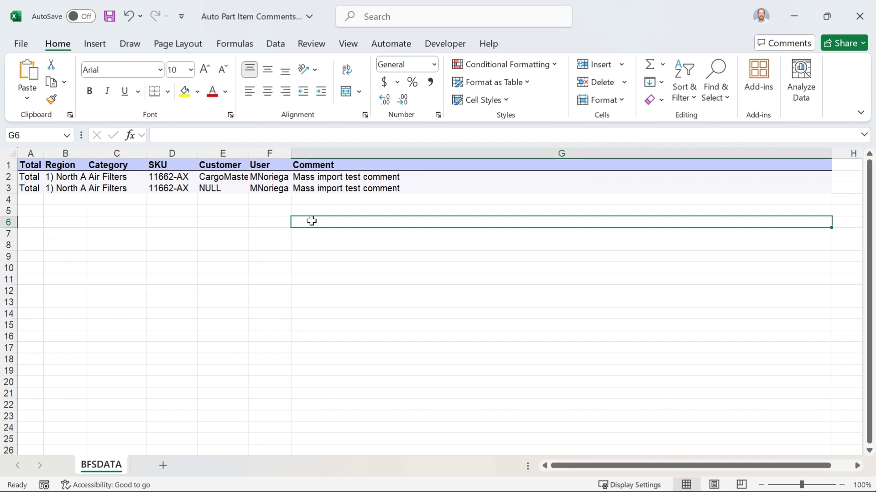
- In the Excel item comments workbook, examine the Total to Customer hierarchy columns and the customer-level and SKU-level rows for 11662-AX
{"action": "left_click_drag", "start_coordinate": [30, 153], "coordinate": [221, 152]}
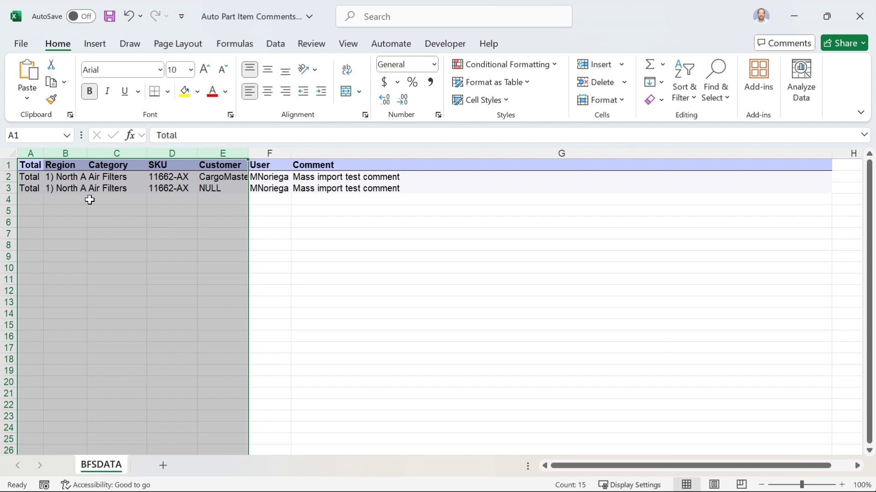
{"action": "left_click", "coordinate": [217, 177]}
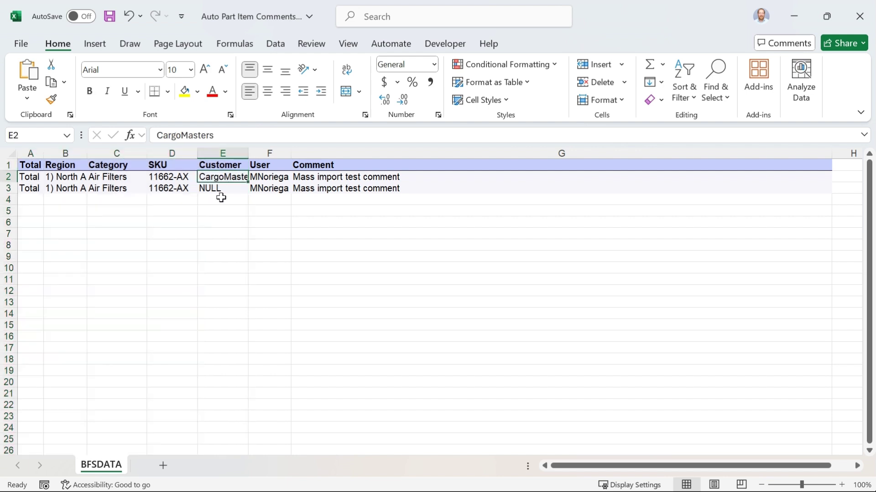
{"action": "left_click", "coordinate": [179, 190]}
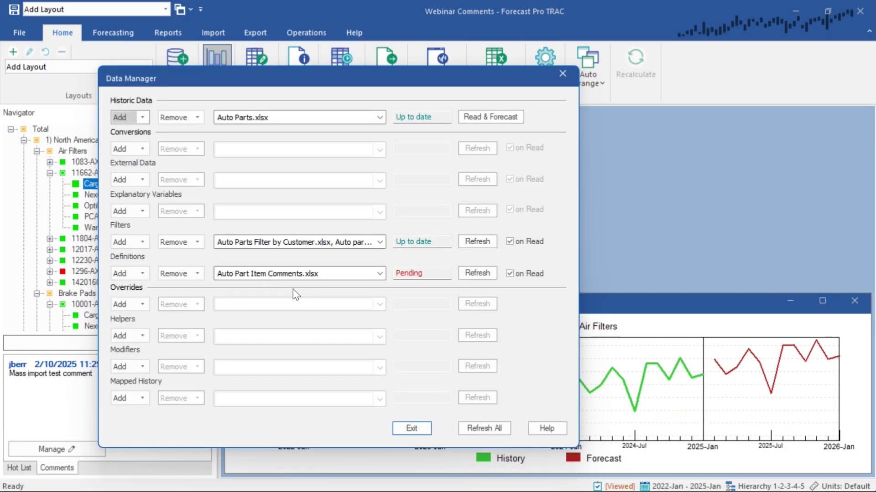
- Back in Forecast Pro TRAC, refresh the Auto Part Item Comments.xlsx definitions and view the comment on SKU 11662-AX
{"action": "left_click", "coordinate": [470, 278]}
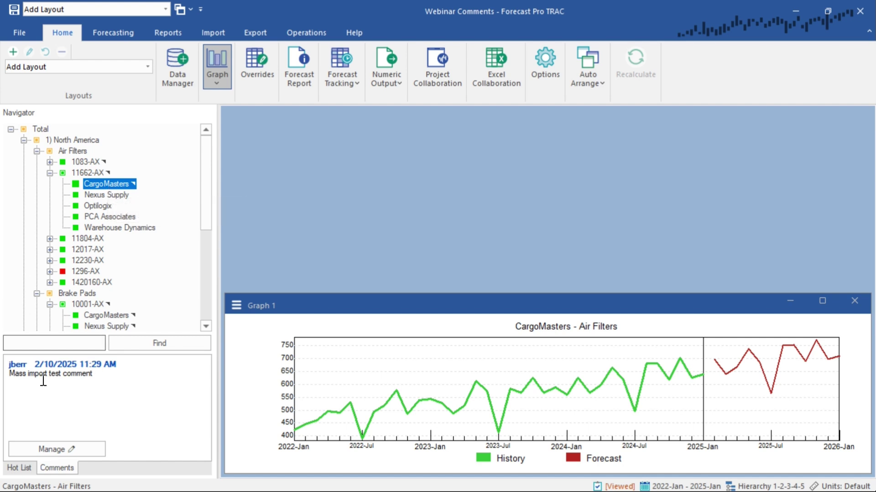
{"action": "left_click", "coordinate": [94, 170]}
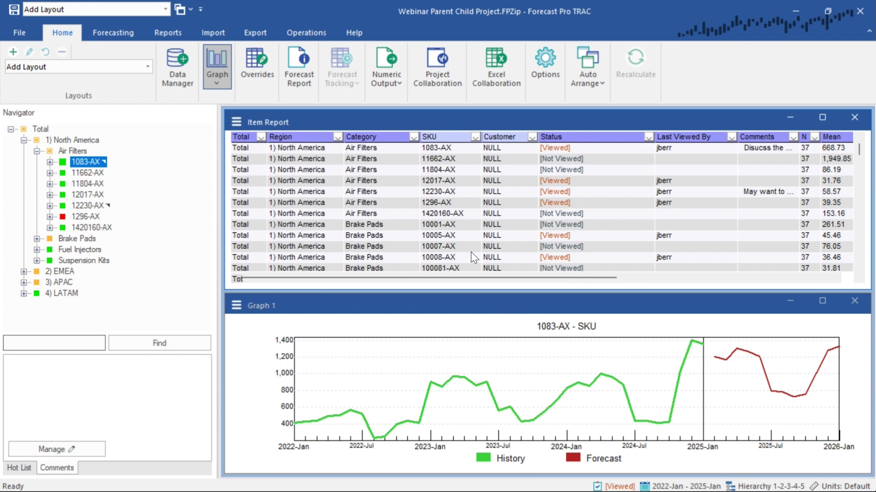
- Open the North America child project of the Webinar Parent Child Project in Forecast Pro TRAC, and view the comment on SKU 12230-AX
{"action": "left_click", "coordinate": [431, 73]}
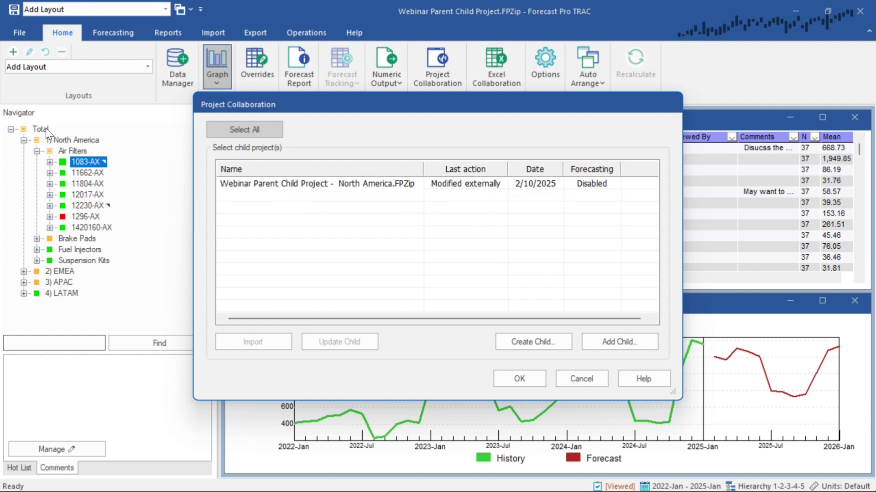
{"action": "left_click", "coordinate": [308, 186]}
{"action": "right_click", "coordinate": [382, 186]}
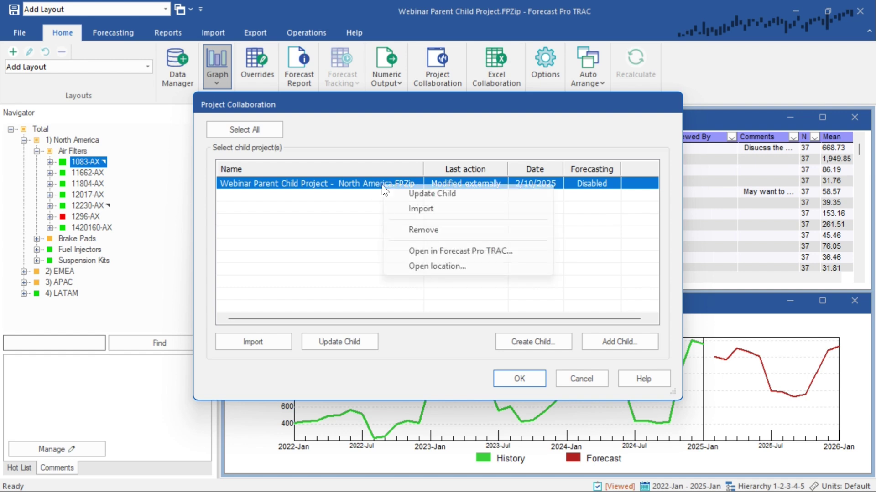
{"action": "left_click", "coordinate": [426, 252]}
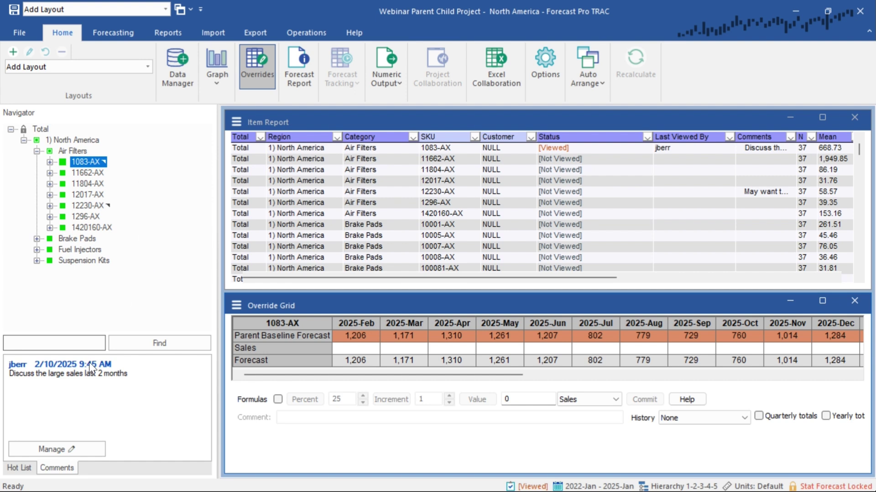
{"action": "left_click", "coordinate": [108, 207]}
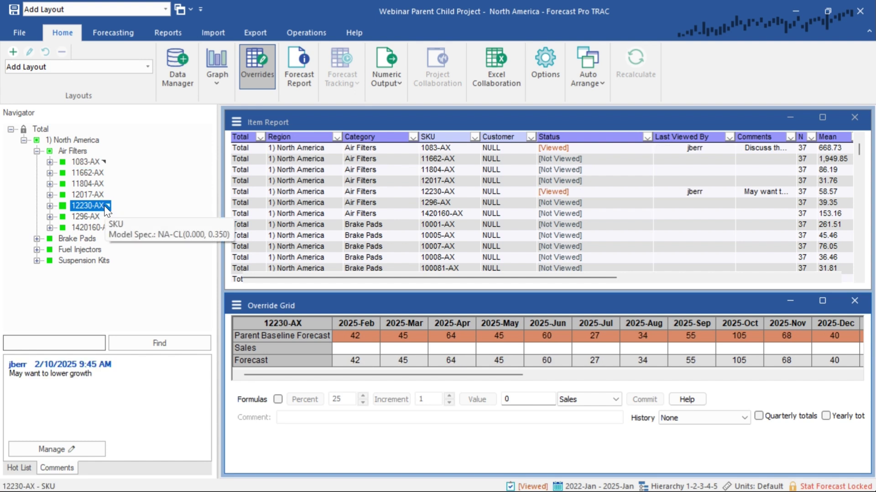
- View the comment on SKU 1083-AX under Air Filters, and visit SKUs 11662-AX and 11804-AX
{"action": "left_click", "coordinate": [98, 162]}
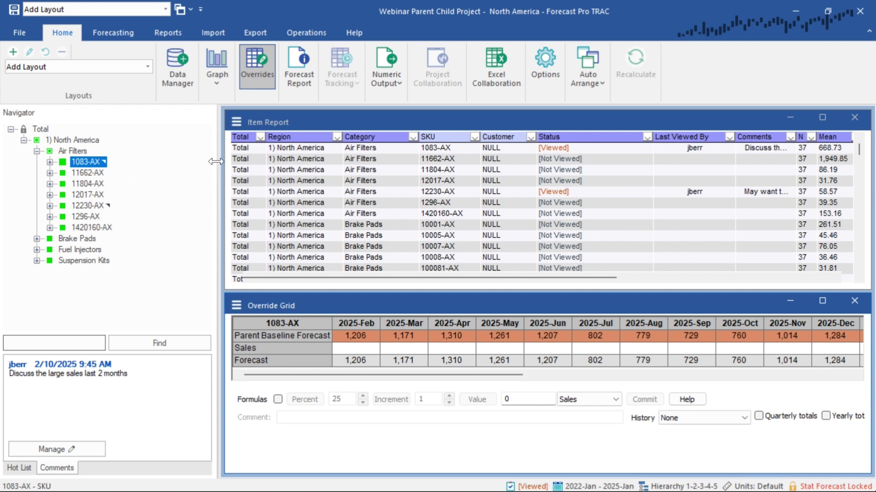
{"action": "left_click", "coordinate": [98, 174]}
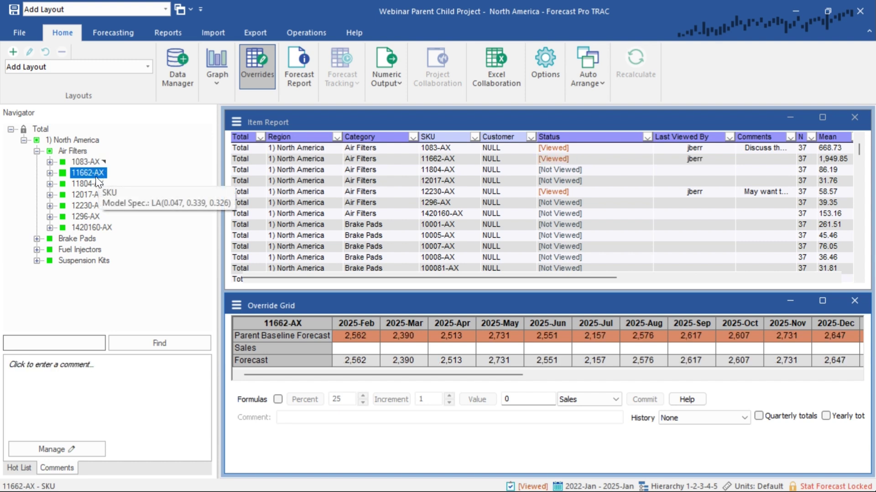
{"action": "left_click", "coordinate": [92, 182], "text": "ctrl"}
{"action": "left_click", "coordinate": [93, 181]}
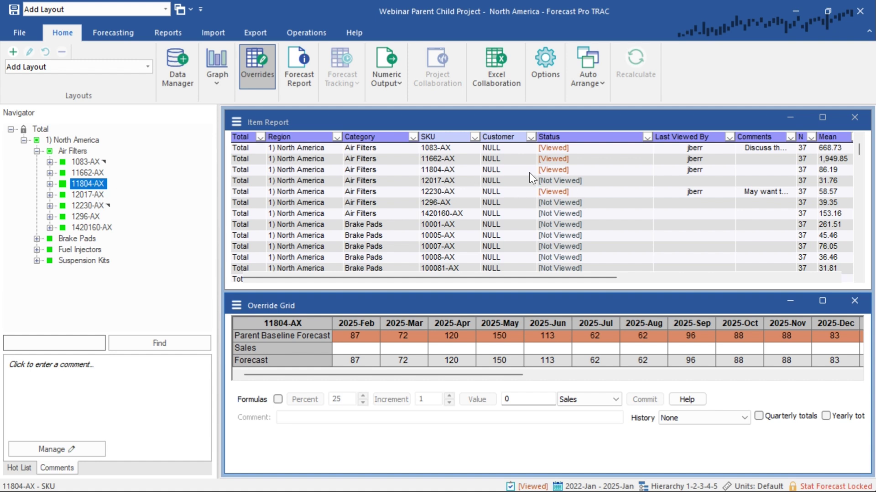
- Set the status of SKU 11804-AX to In Progress in the Item Report
{"action": "left_click", "coordinate": [589, 170]}
{"action": "left_click", "coordinate": [646, 170]}
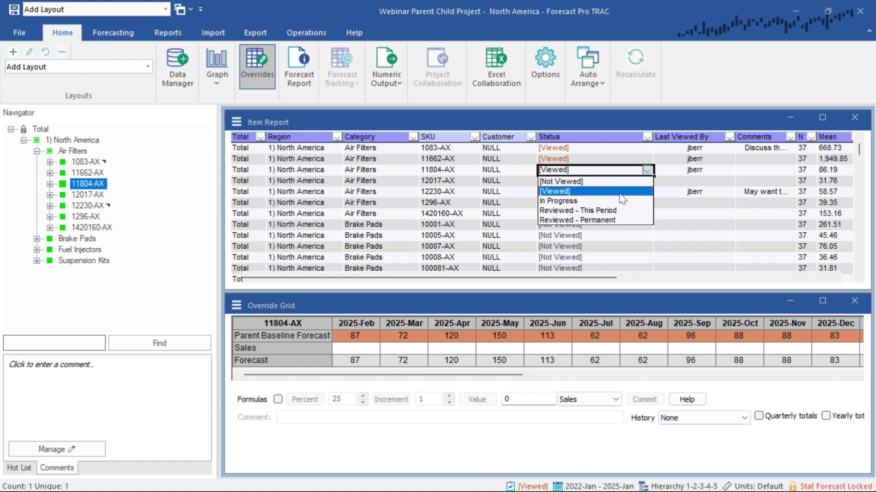
{"action": "left_click", "coordinate": [594, 201]}
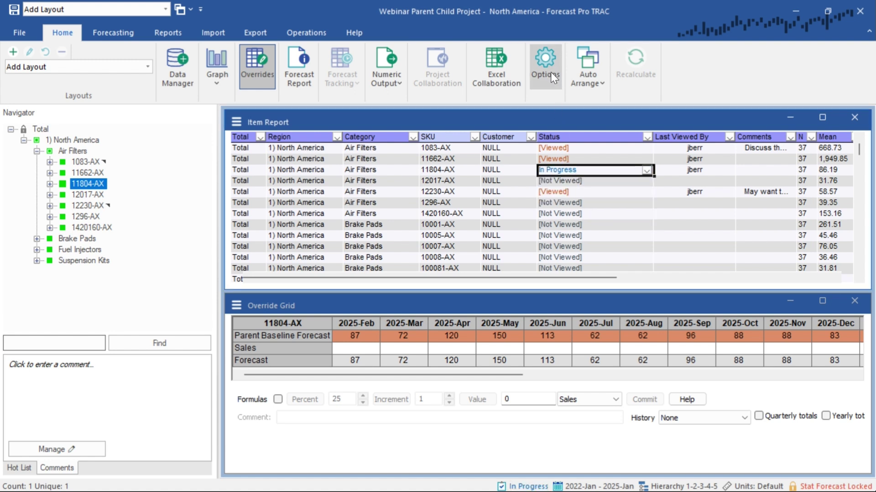
- Examine the child project's item status definitions and their counts in the options, and leave them without making changes
{"action": "left_click", "coordinate": [552, 73]}
{"action": "left_click", "coordinate": [442, 120]}
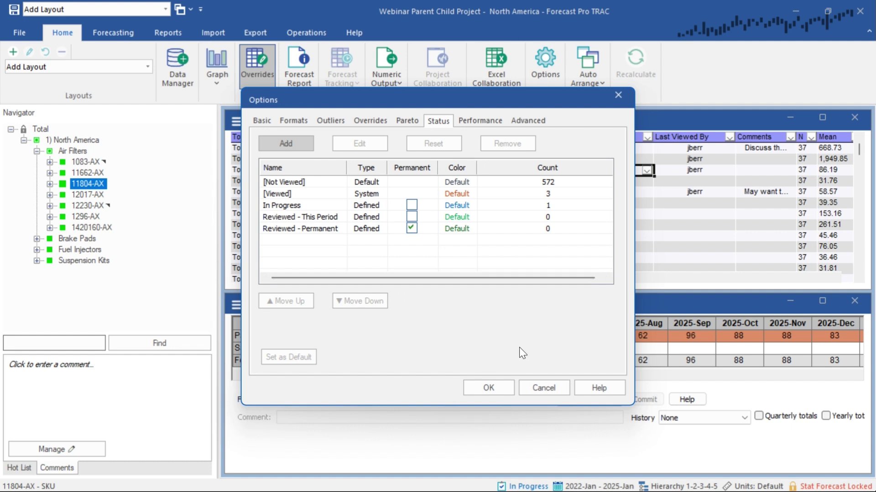
{"action": "left_click", "coordinate": [552, 388]}
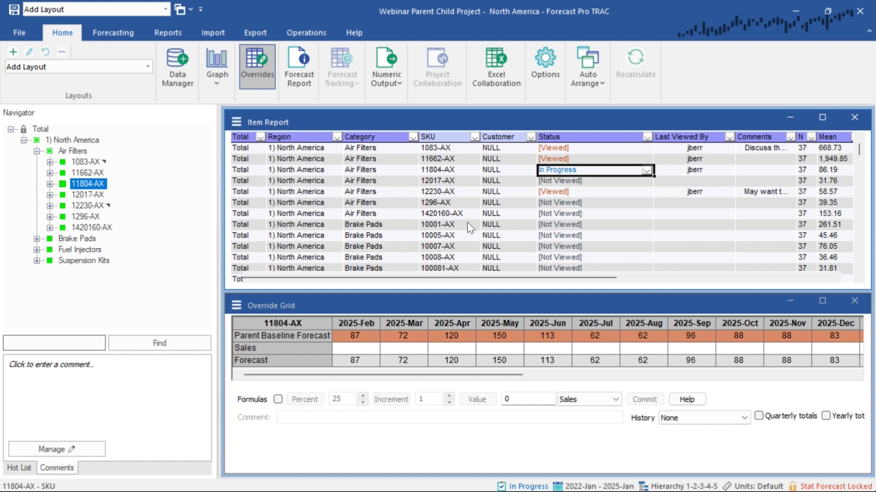